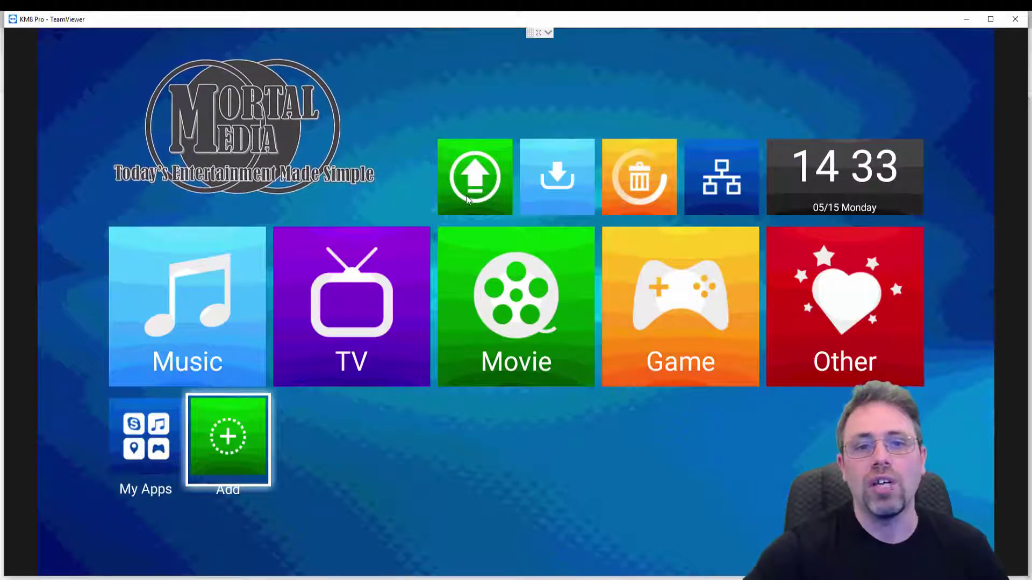
Step: Try the upload, download, running-apps cleaner, network and clock shortcuts along the top bar
click(470, 178)
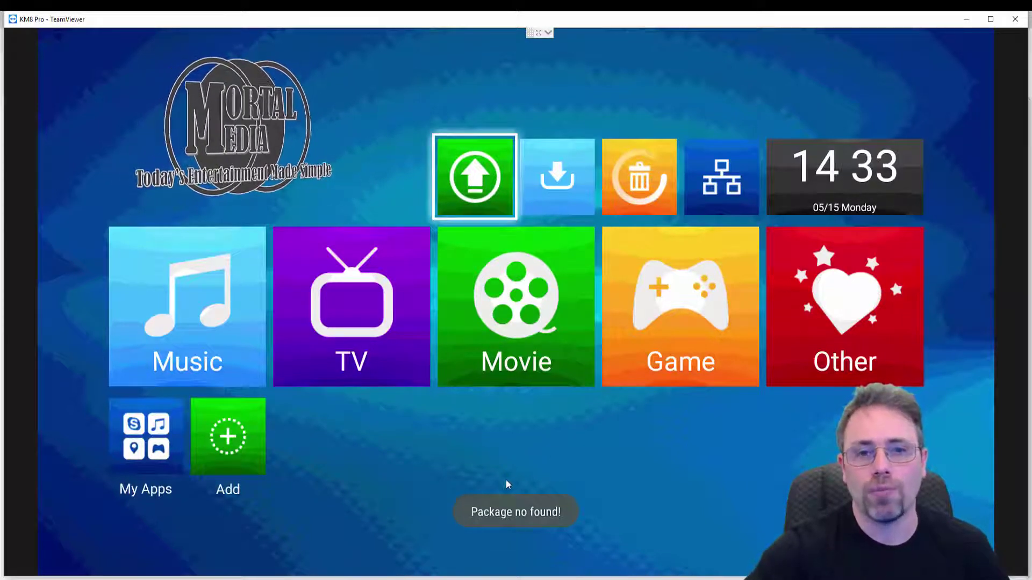
click(553, 176)
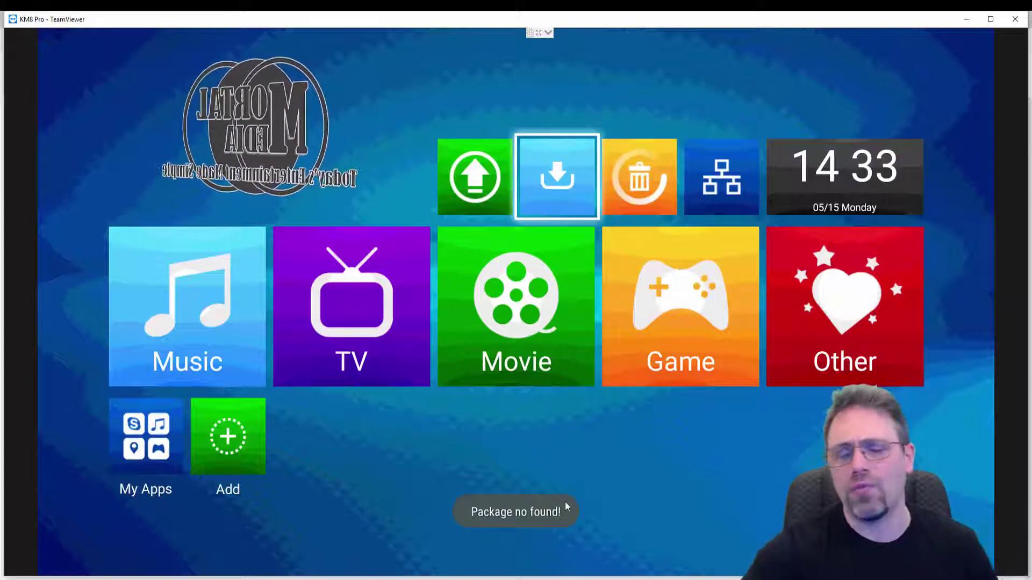
click(657, 193)
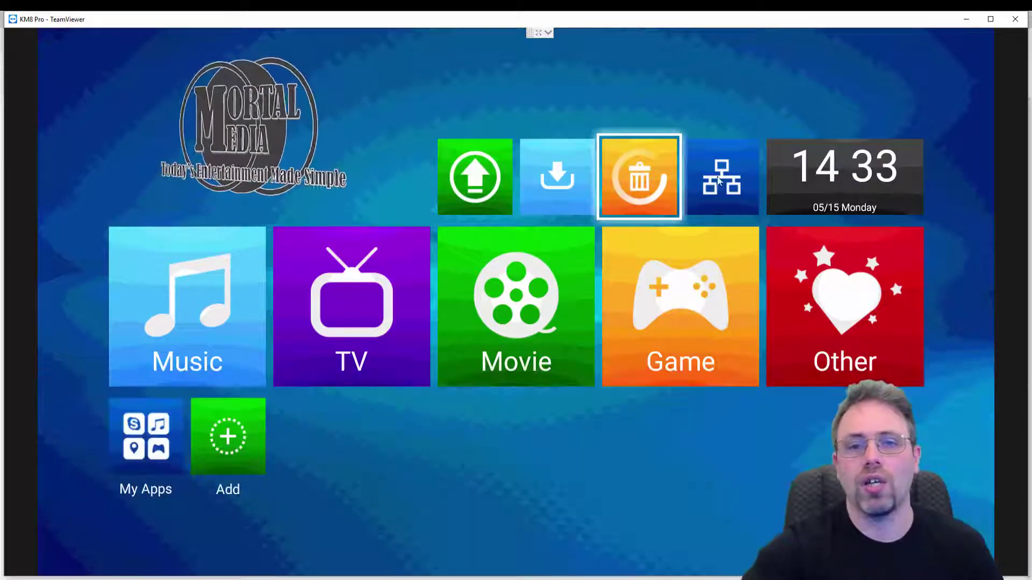
click(719, 180)
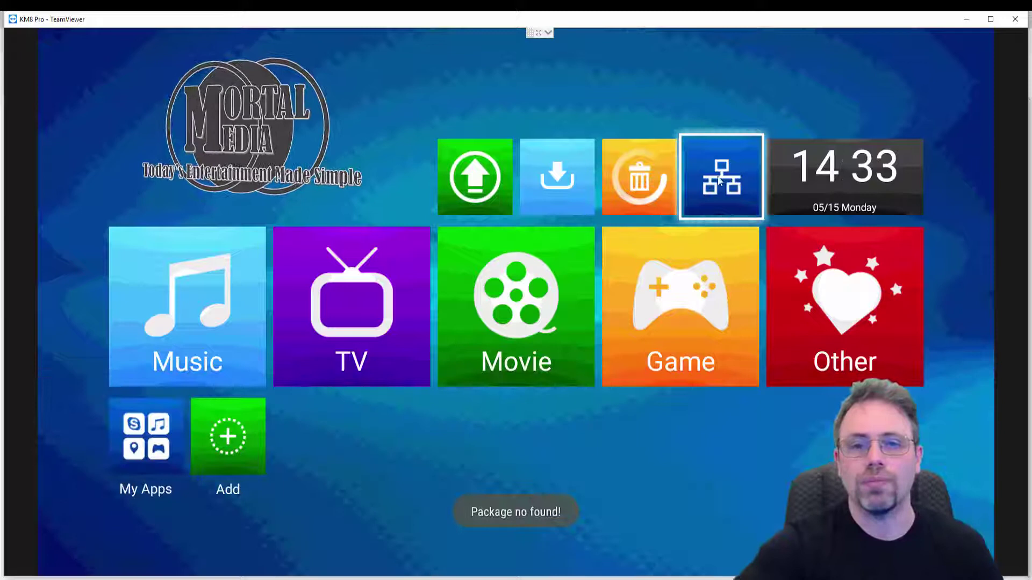
click(791, 174)
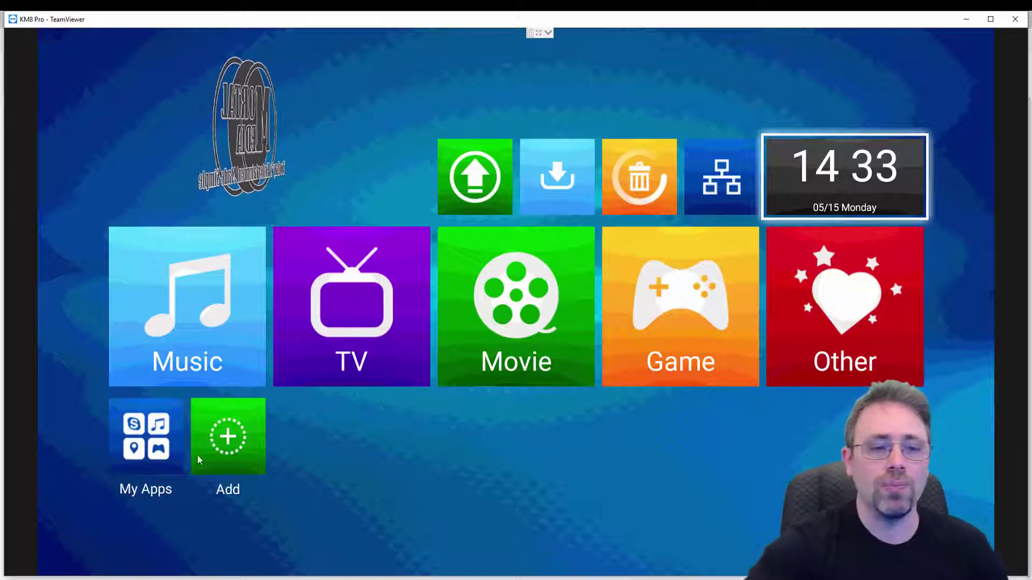
Step: Glance at My Apps, then open the Add picker scrolled to the Mobdro/Kodi row
click(167, 453)
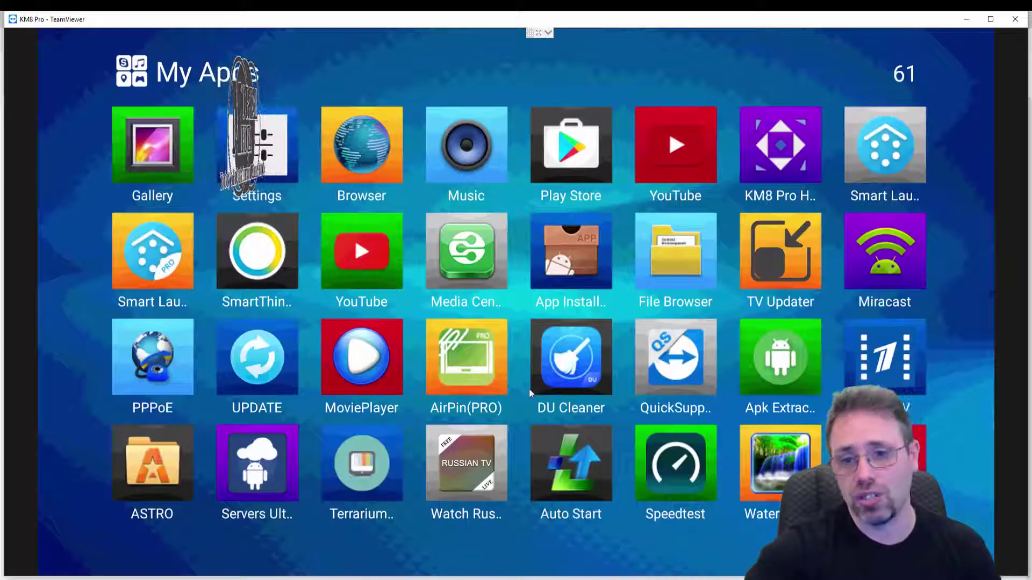
key(Escape)
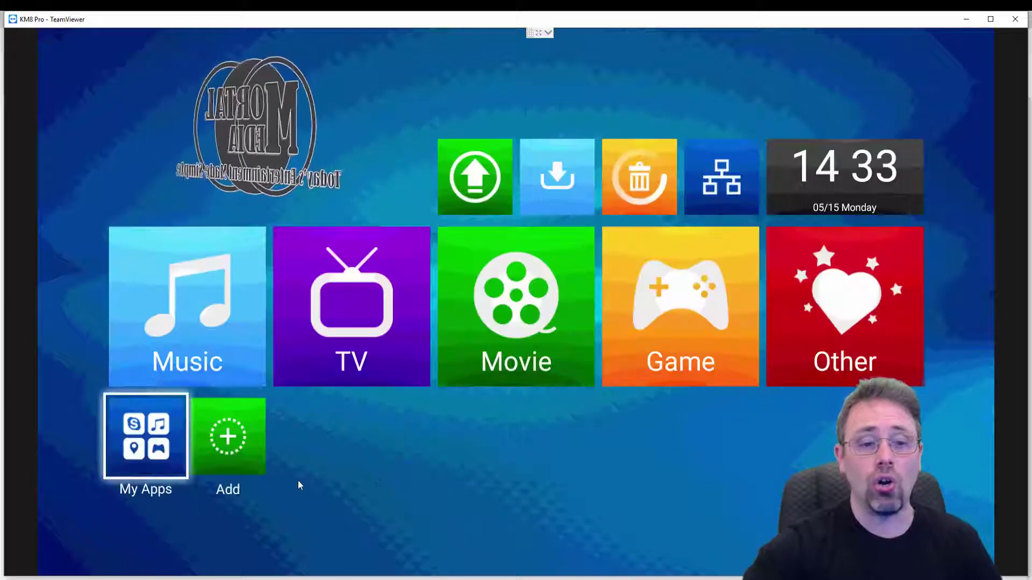
click(228, 435)
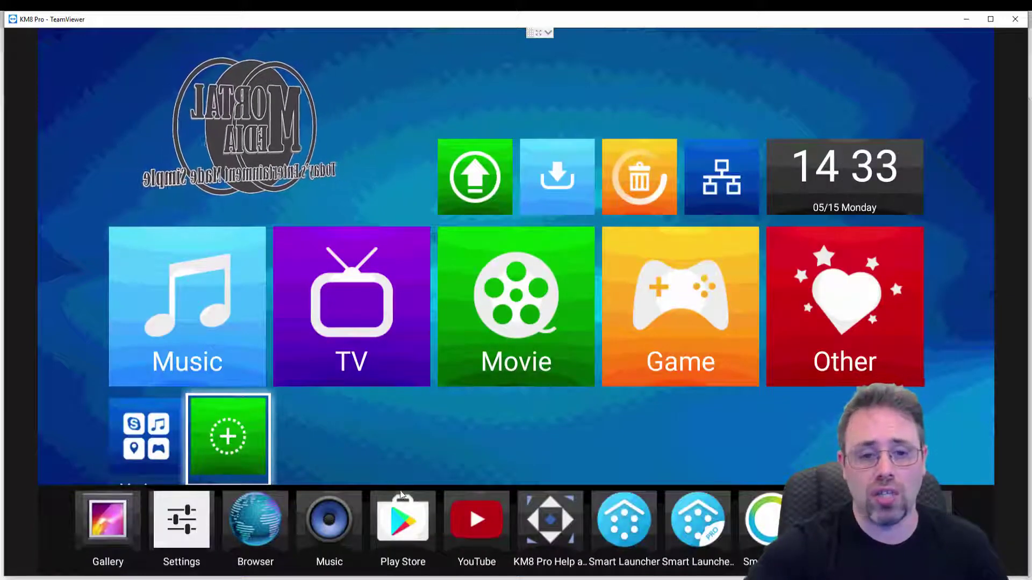
scroll(412, 512, down, 2)
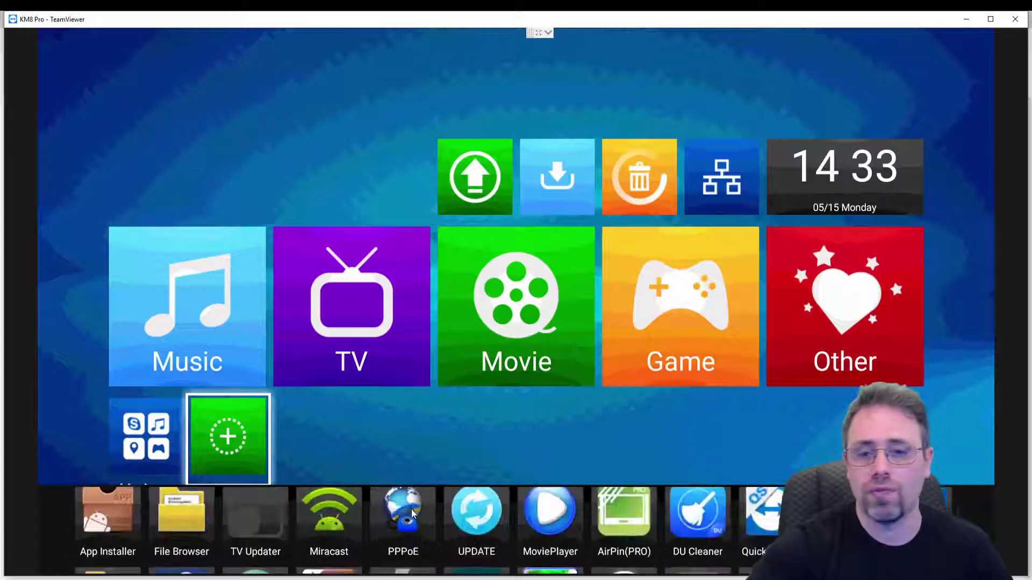
scroll(422, 518, down, 2)
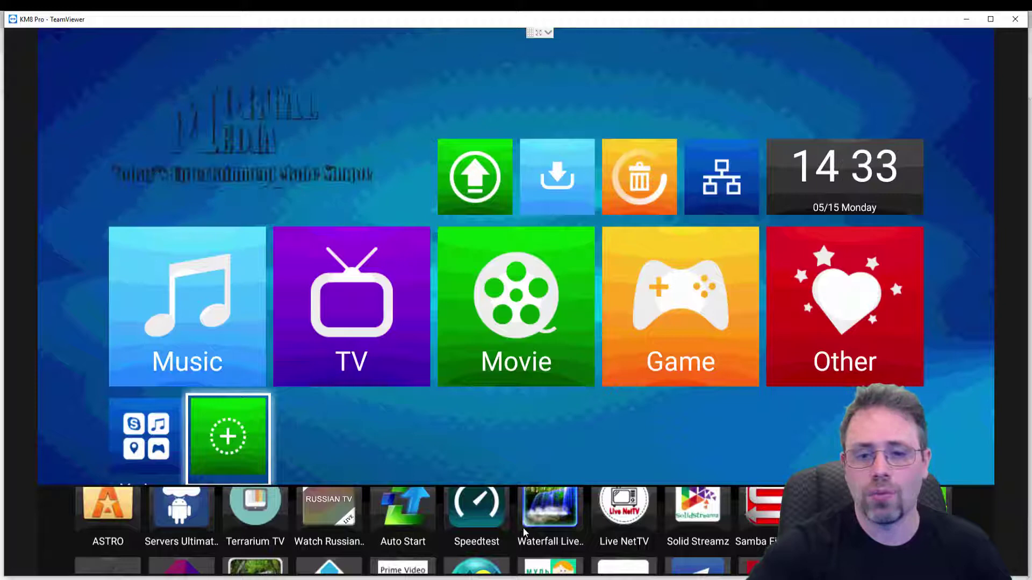
scroll(523, 527, down, 2)
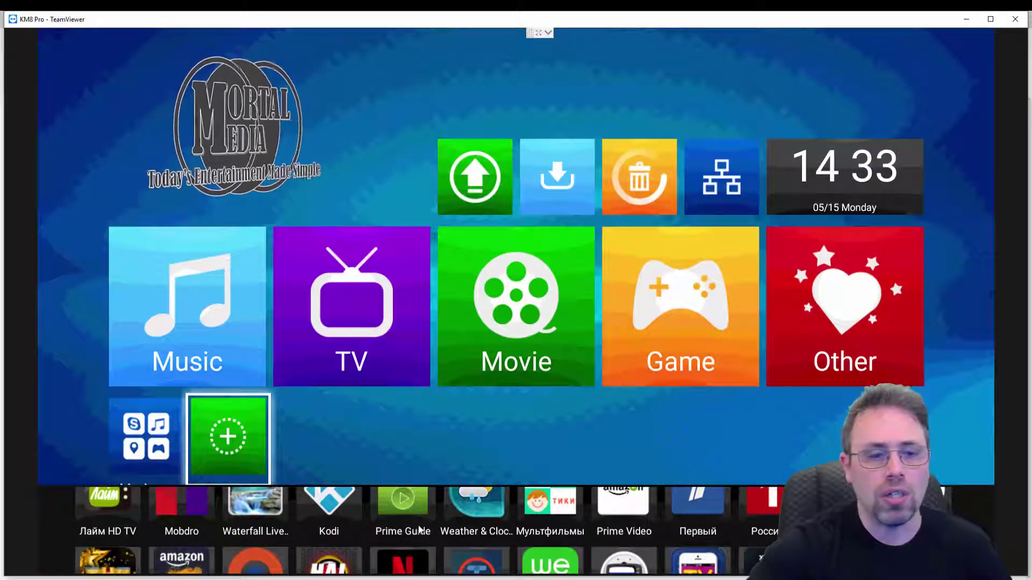
Step: Add Peers.TV, Amazon and Лайм HD TV to the home favourites row
click(718, 563)
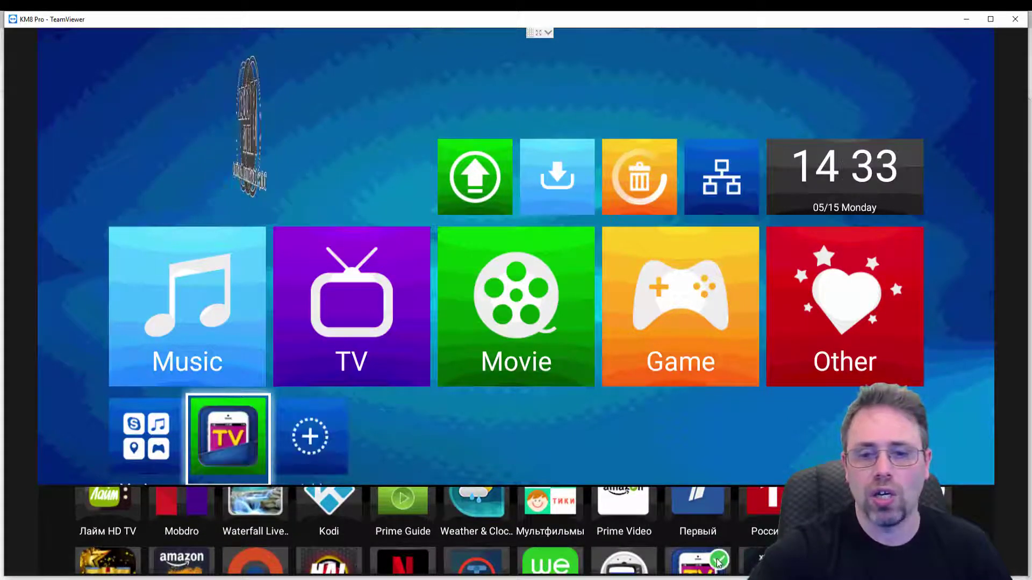
scroll(580, 533, down, 2)
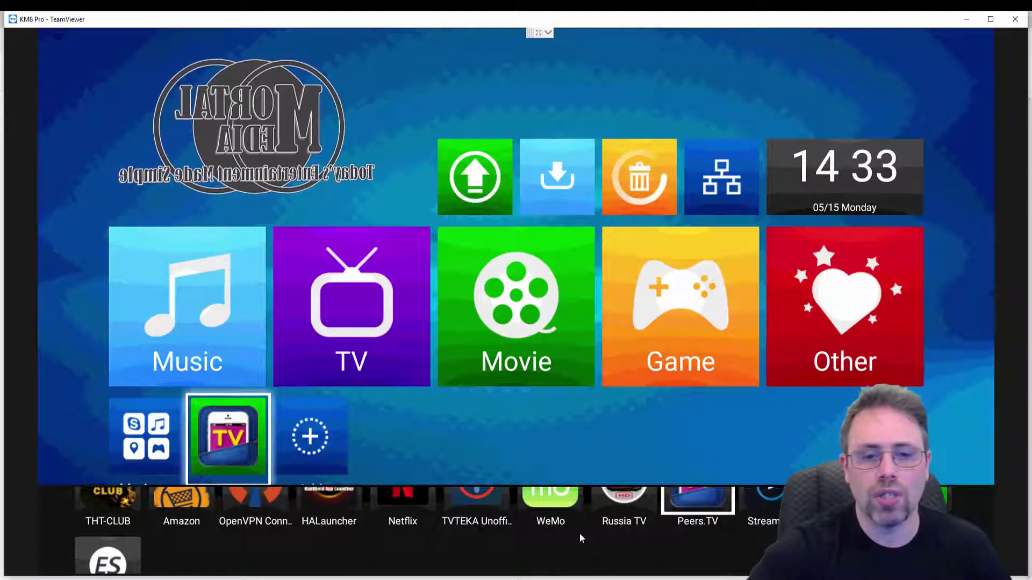
scroll(579, 532, down, 1)
scroll(580, 533, up, 1)
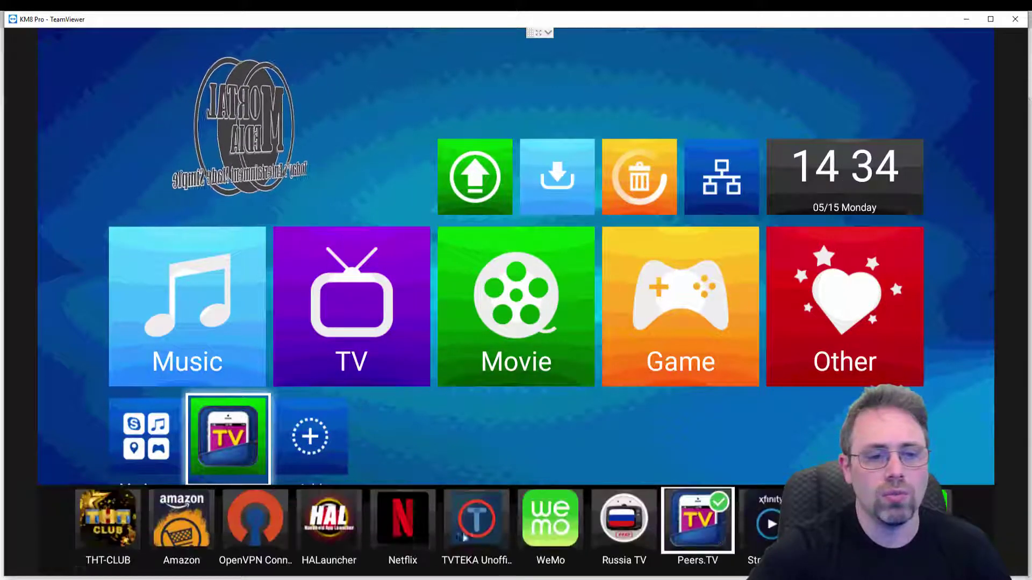
scroll(265, 538, up, 1)
click(178, 536)
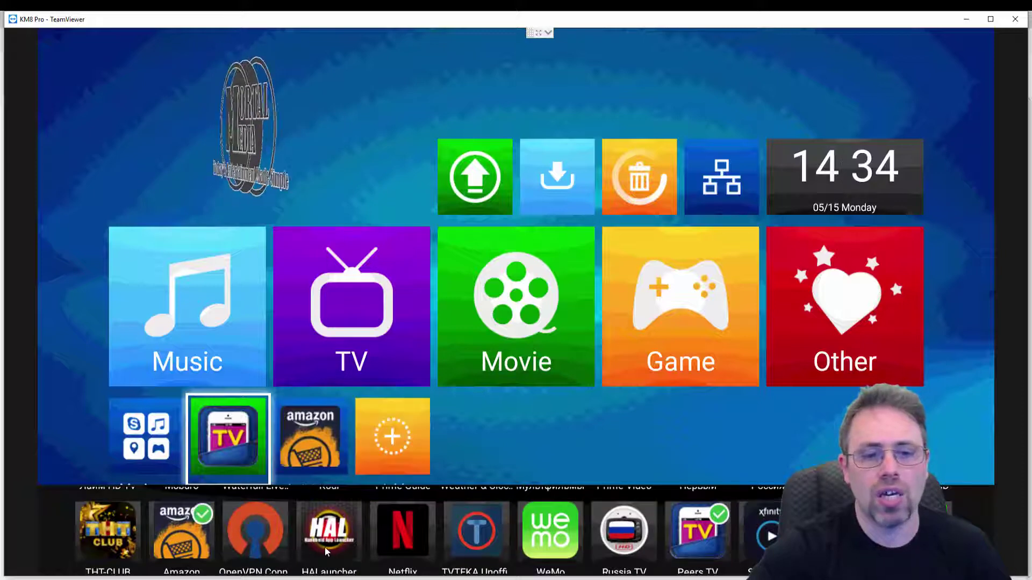
scroll(325, 548, up, 1)
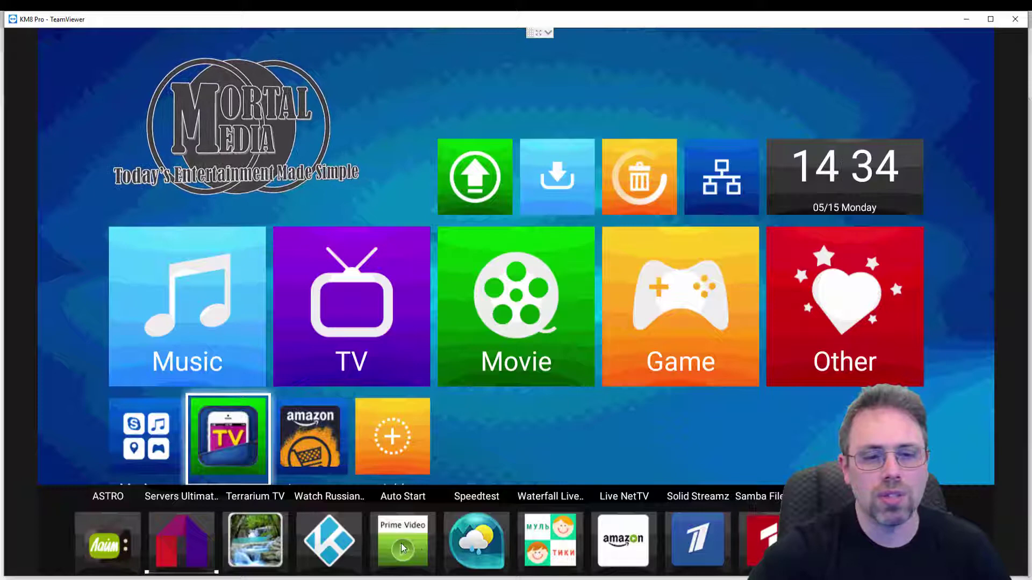
click(130, 553)
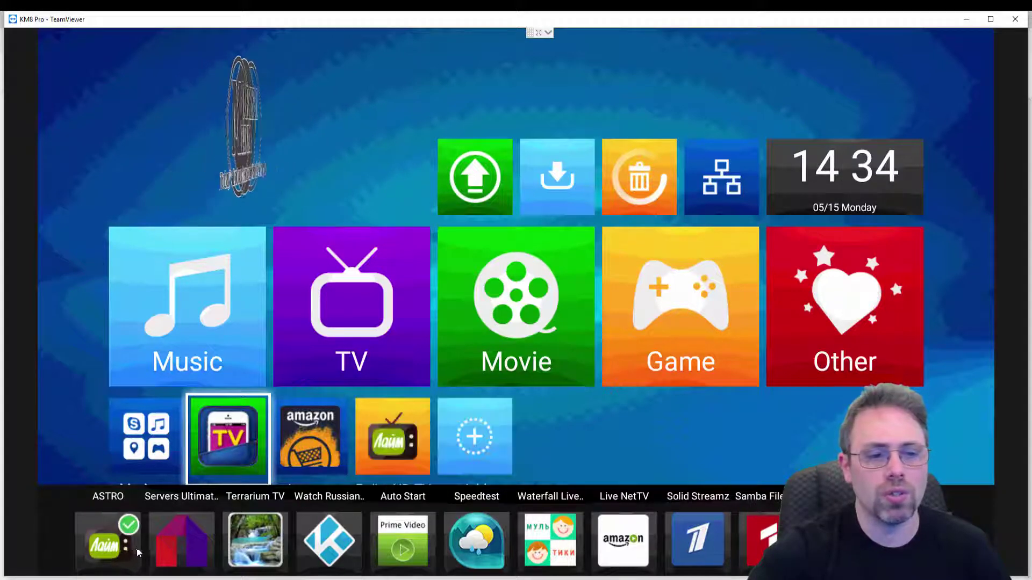
Step: Add Первый, Россия 1, Россия ТВ and Kodi to the row, then open the TV group
click(702, 556)
click(758, 543)
scroll(752, 553, down, 2)
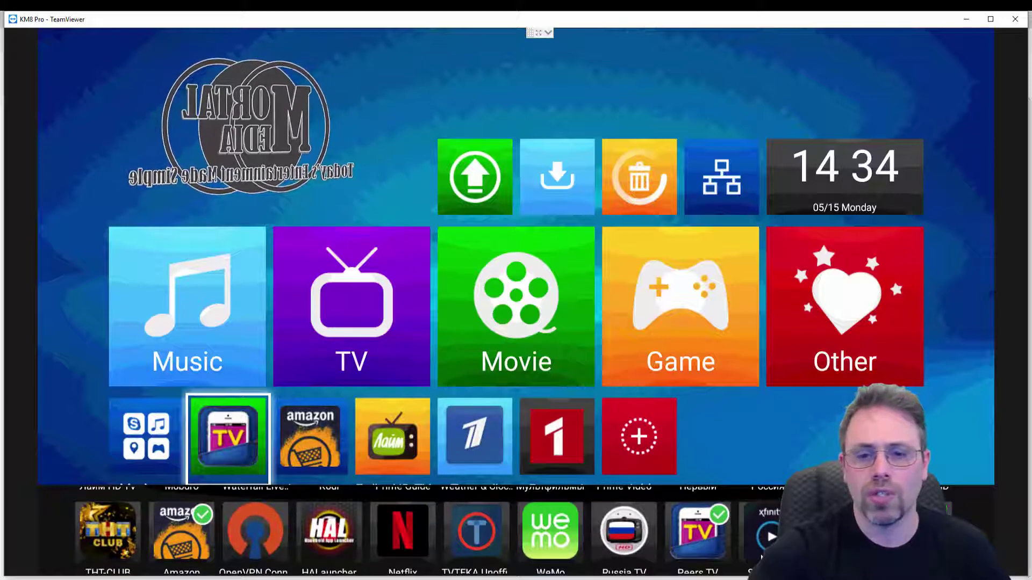
scroll(759, 550, up, 2)
scroll(526, 476, up, 2)
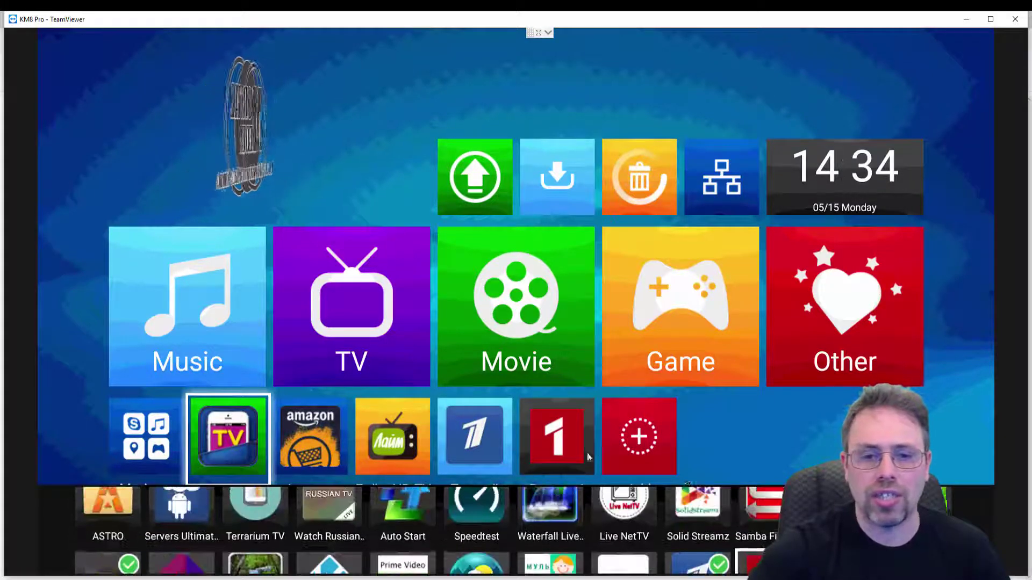
click(831, 532)
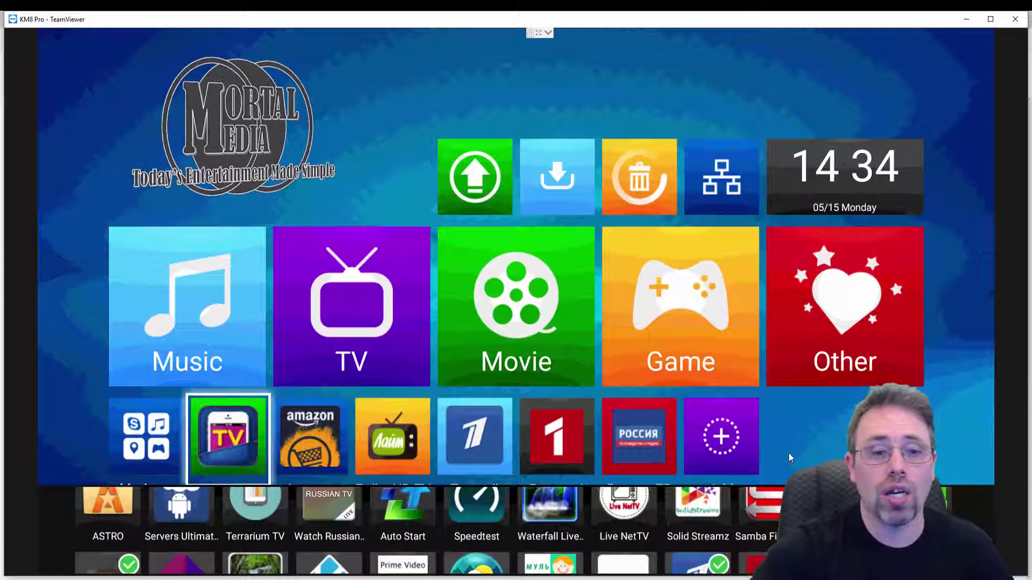
scroll(399, 532, down, 1)
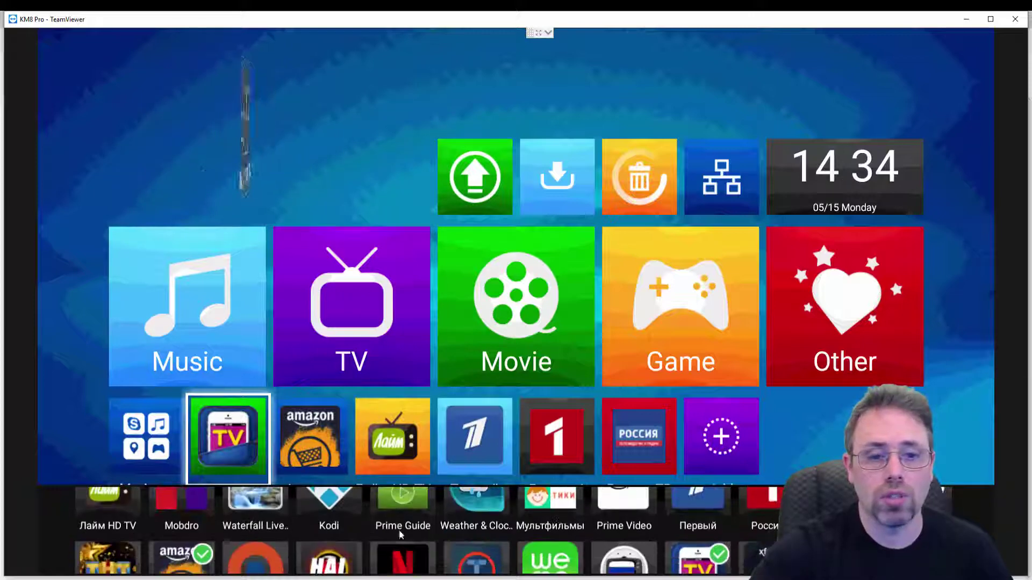
click(337, 505)
click(938, 422)
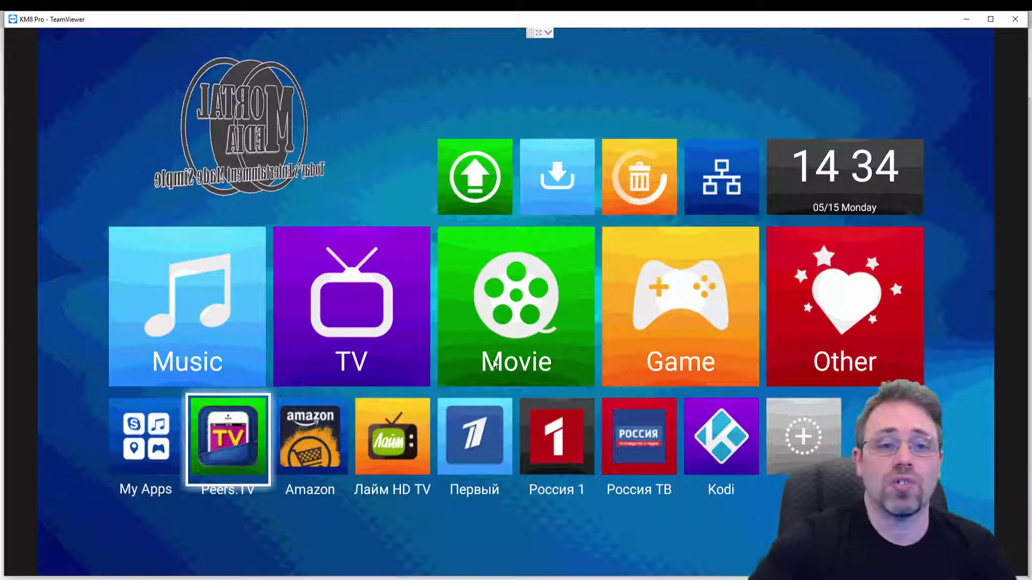
click(385, 338)
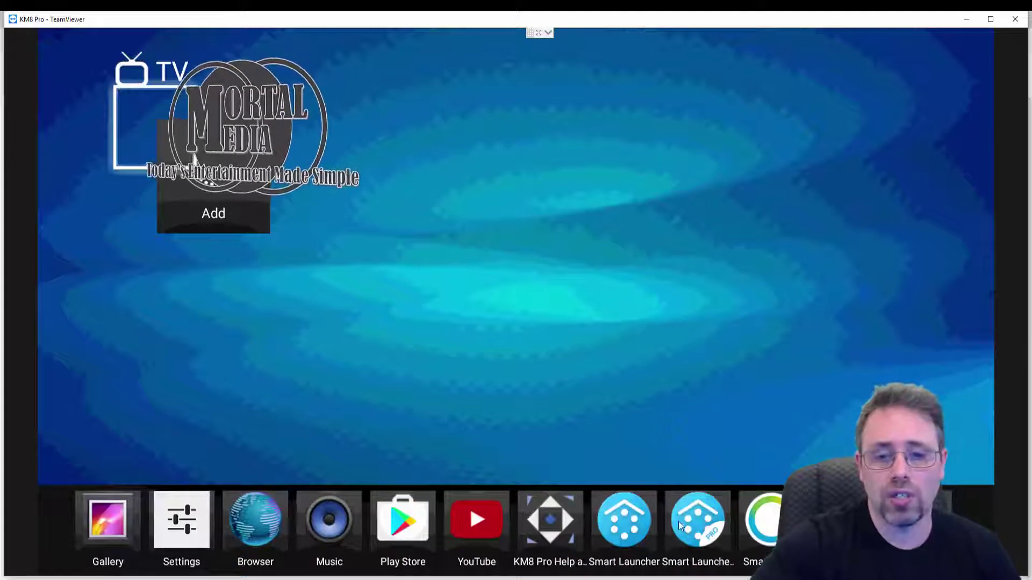
Step: Add Mobdro and Kodi shortcuts to the TV group and close the app picker
scroll(678, 522, down, 2)
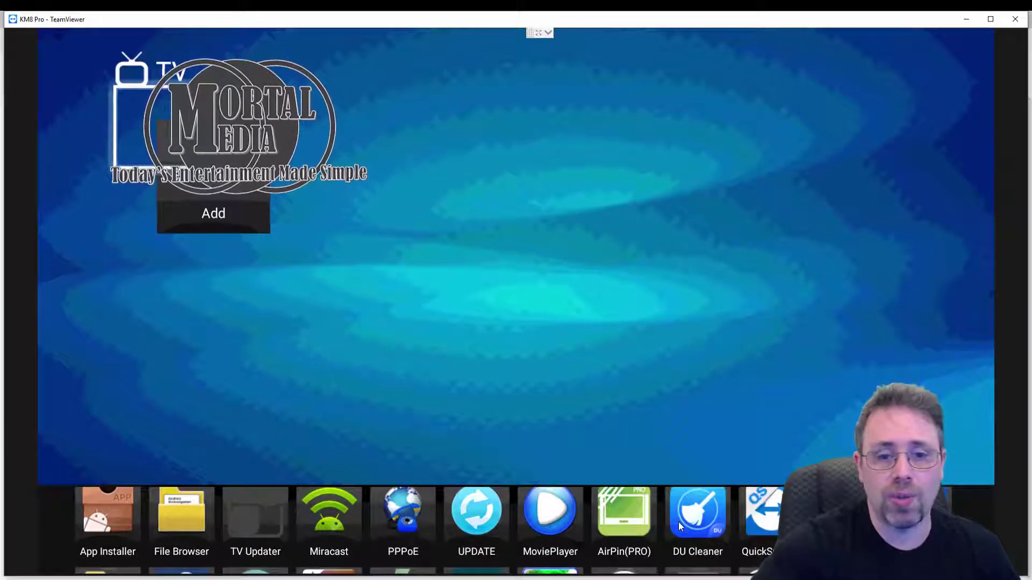
scroll(678, 523, down, 4)
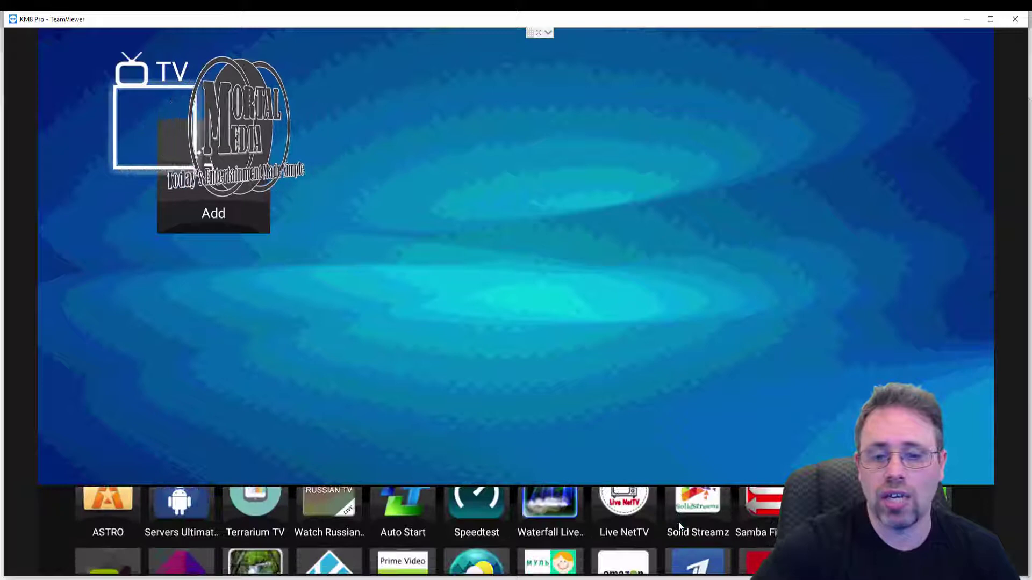
click(154, 509)
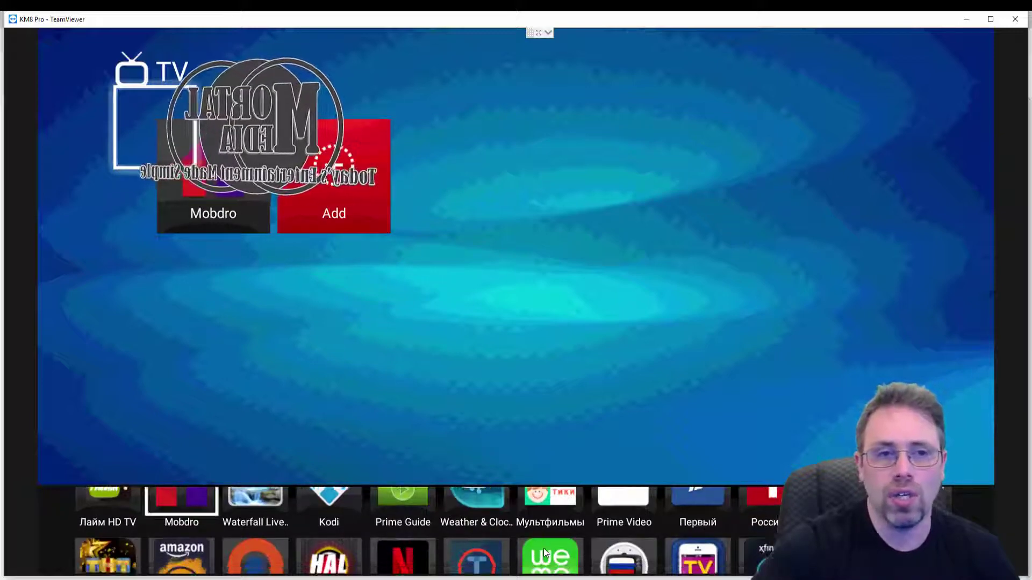
scroll(544, 549, down, 1)
scroll(544, 546, up, 1)
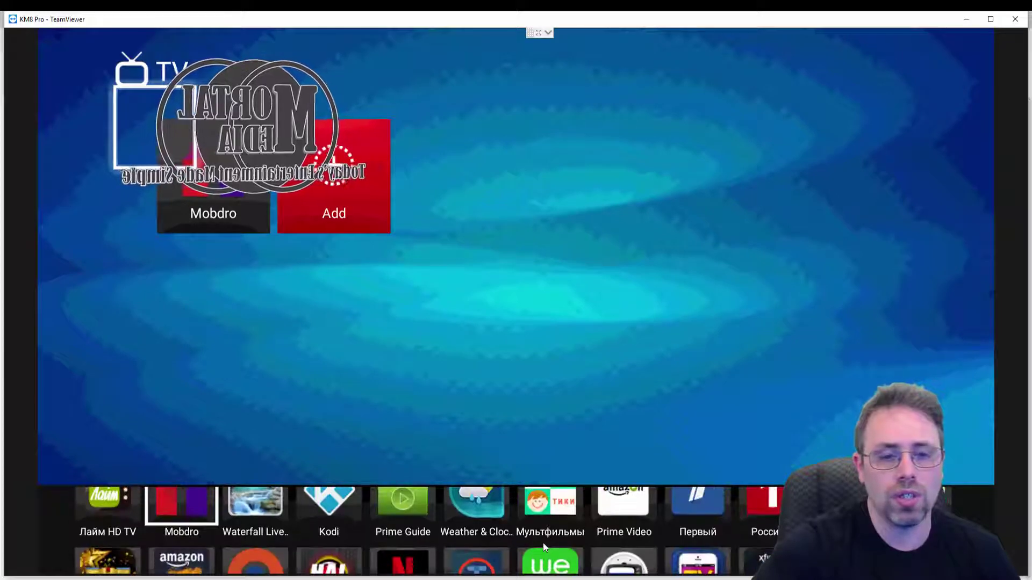
click(352, 502)
click(419, 448)
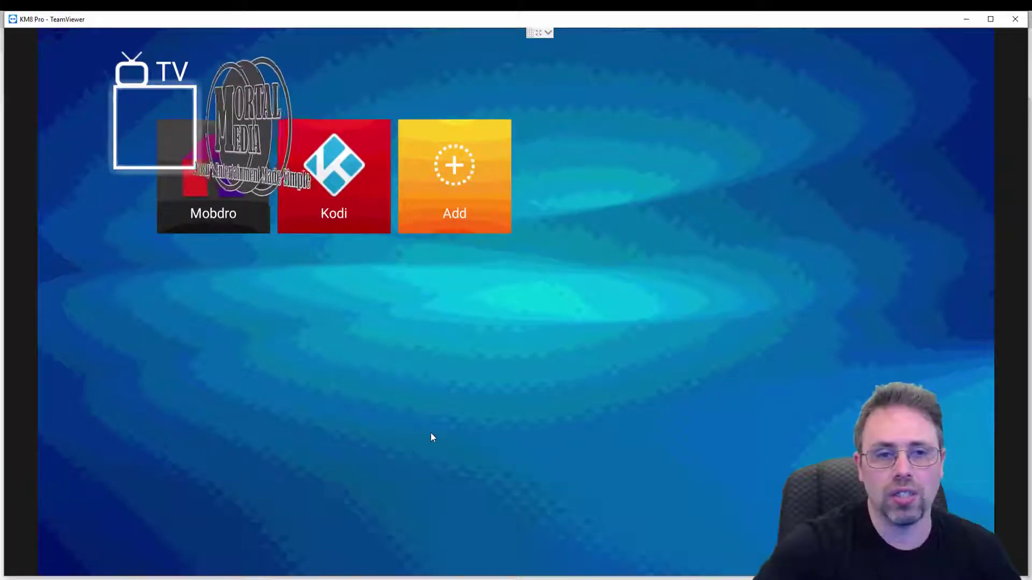
Step: Return home, peek at the empty Music group, and go back to the home screen
right_click(244, 272)
click(220, 244)
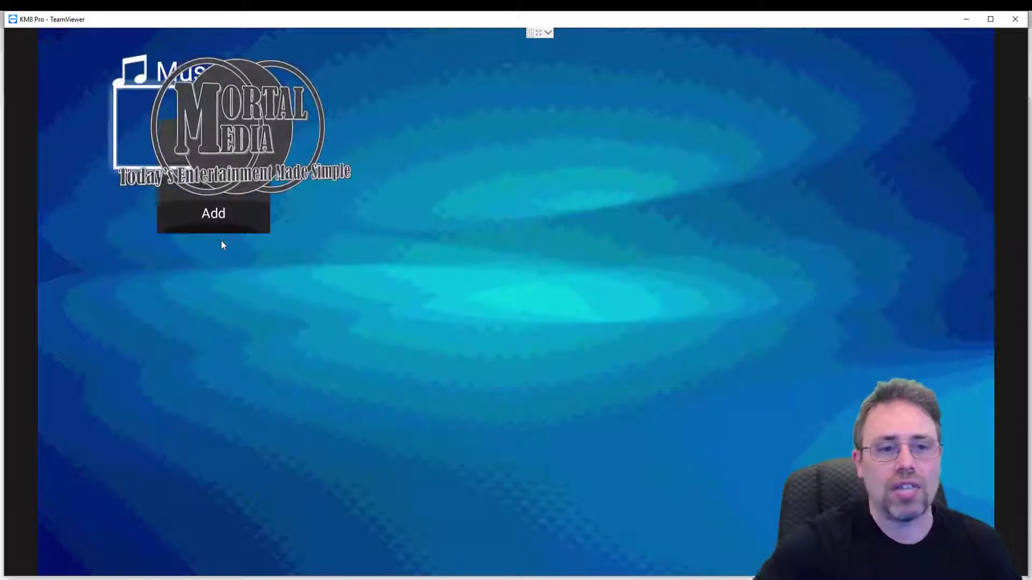
right_click(473, 172)
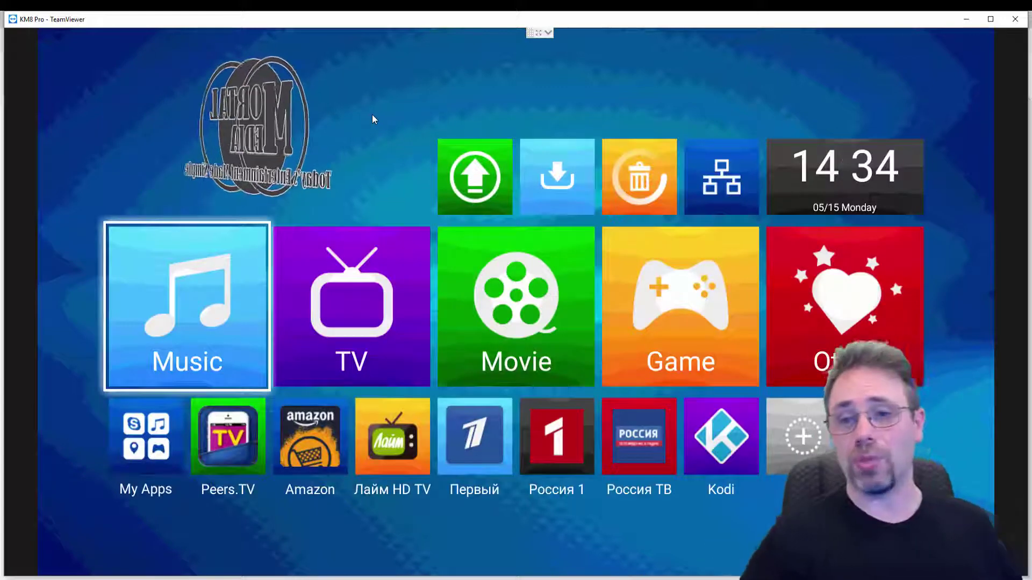